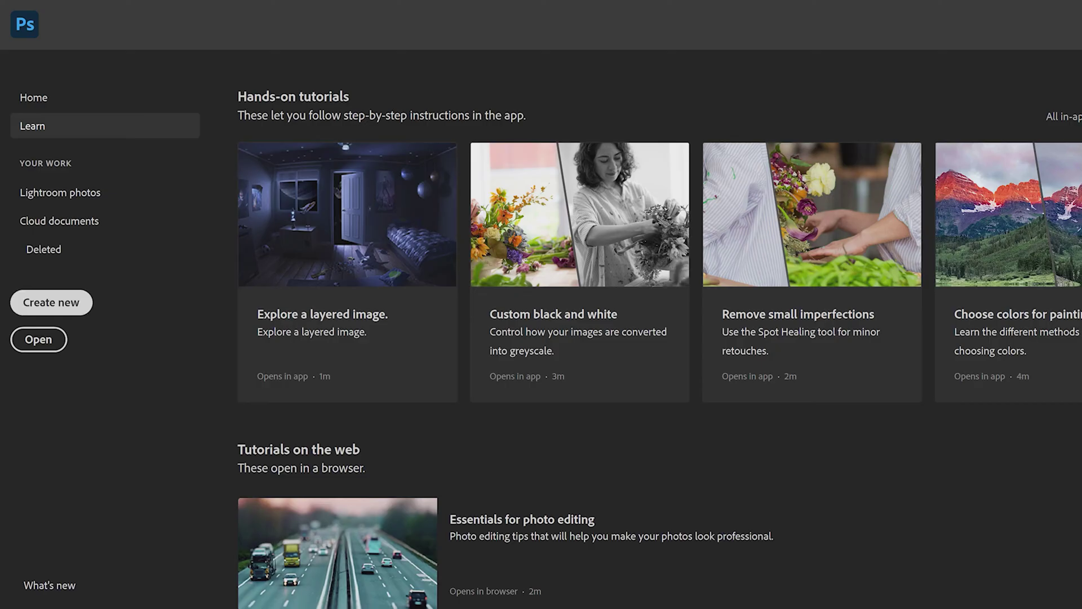
Step: Create a new blank 4 × 5 in, 300 ppi document named Untitled-1
left_click(50, 302)
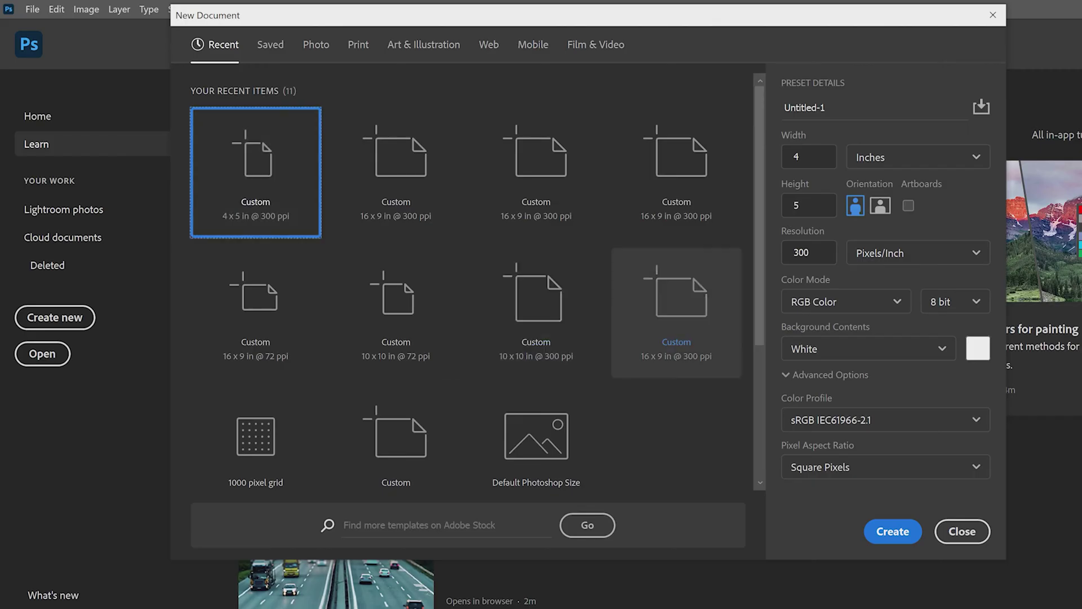
key("Escape")
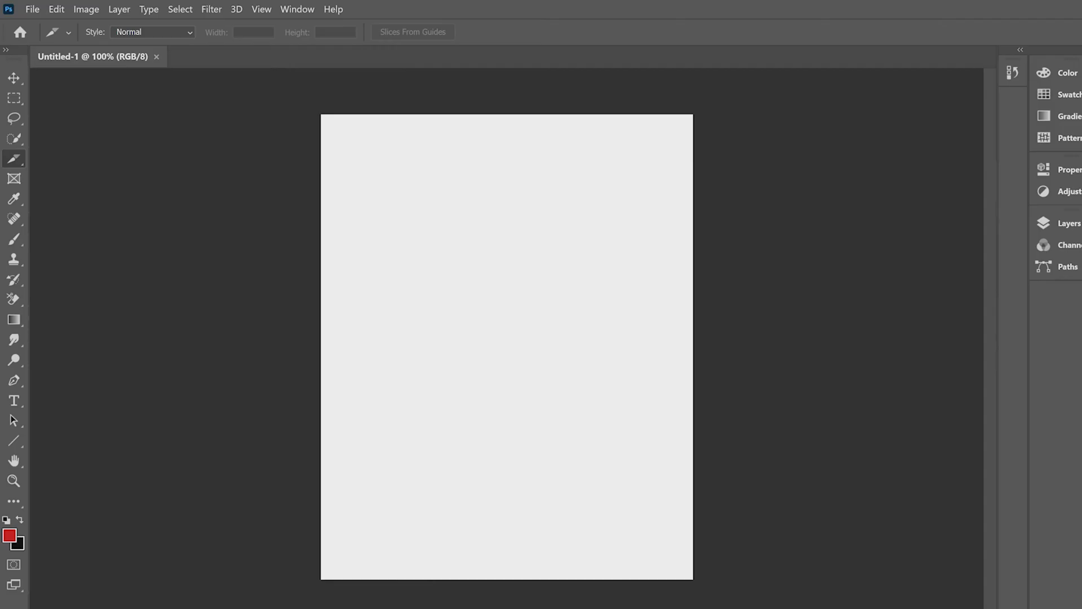
Step: In Image Size, set Height to 1350 px and widen the canvas to 5400 px
key("alt+i")
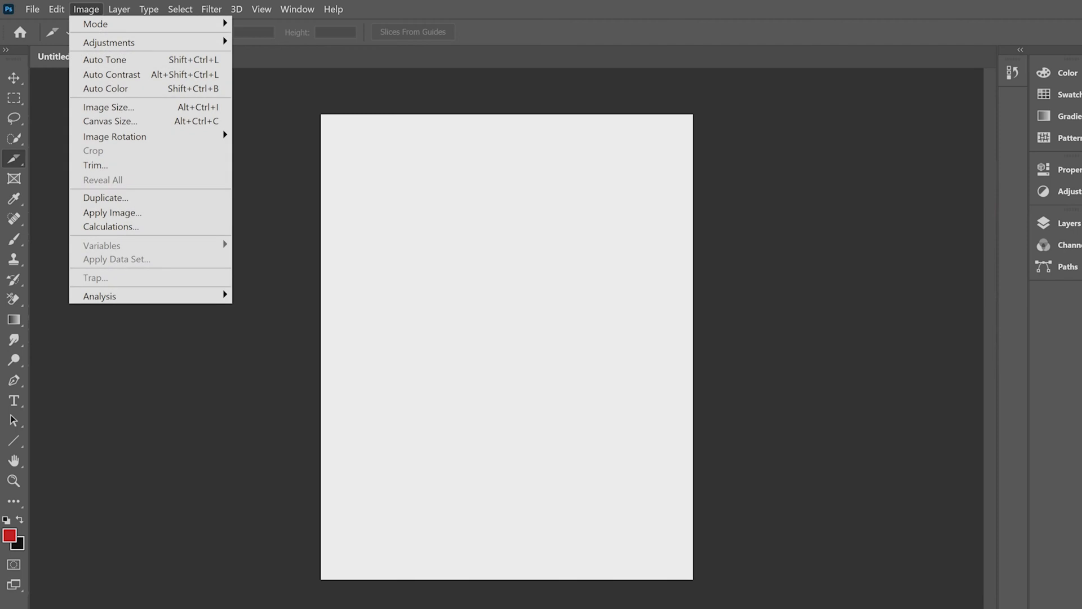
key("Down")
key("Down")
key("Down")
key("Down")
key("Down")
key("Down")
key("Return")
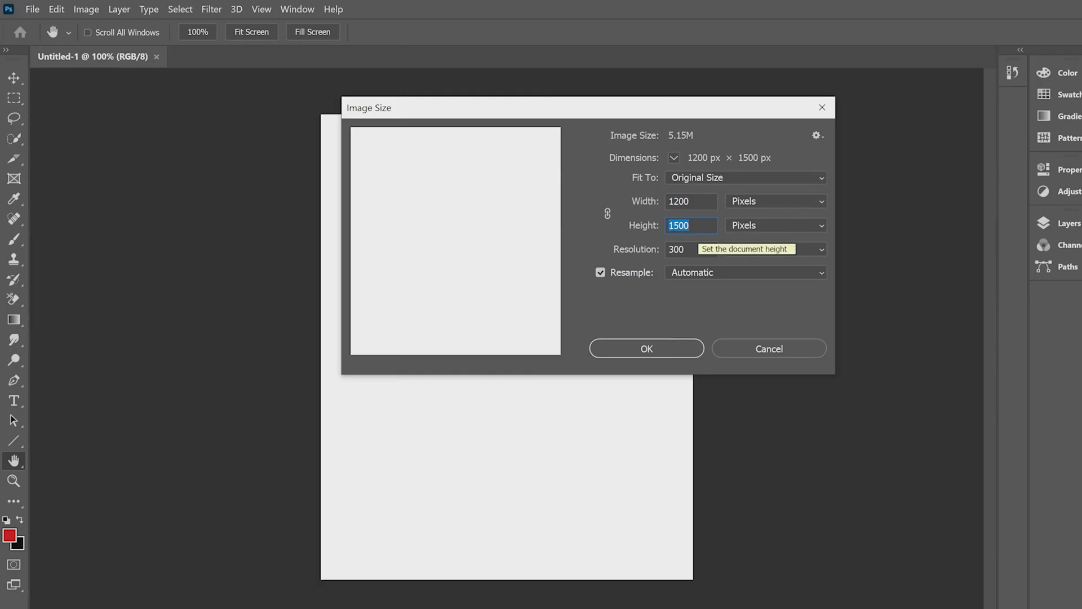
type("1350")
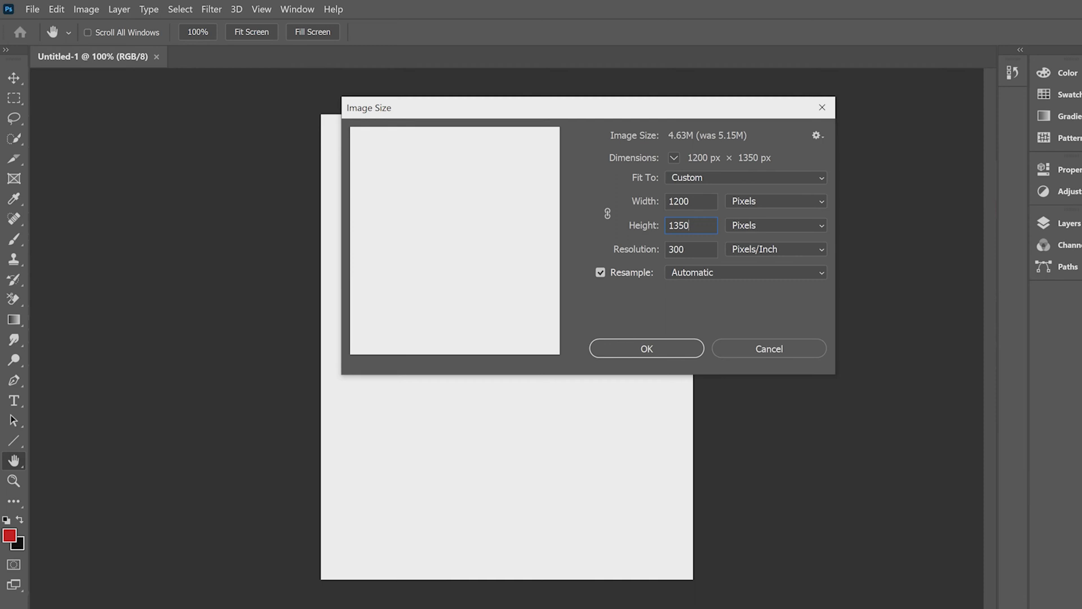
key("ctrl+a")
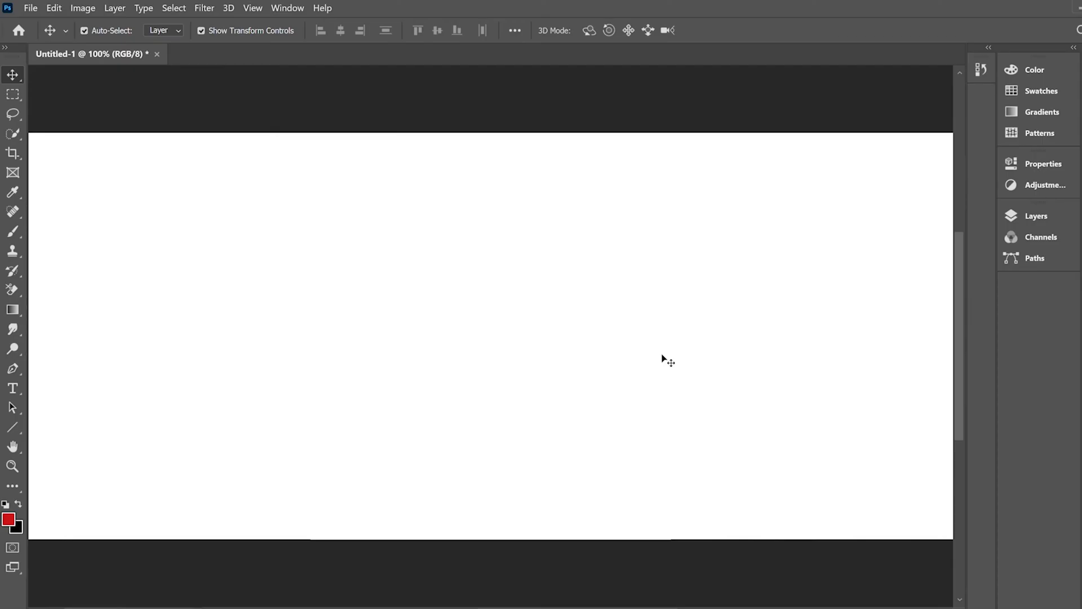
key("ctrl+0")
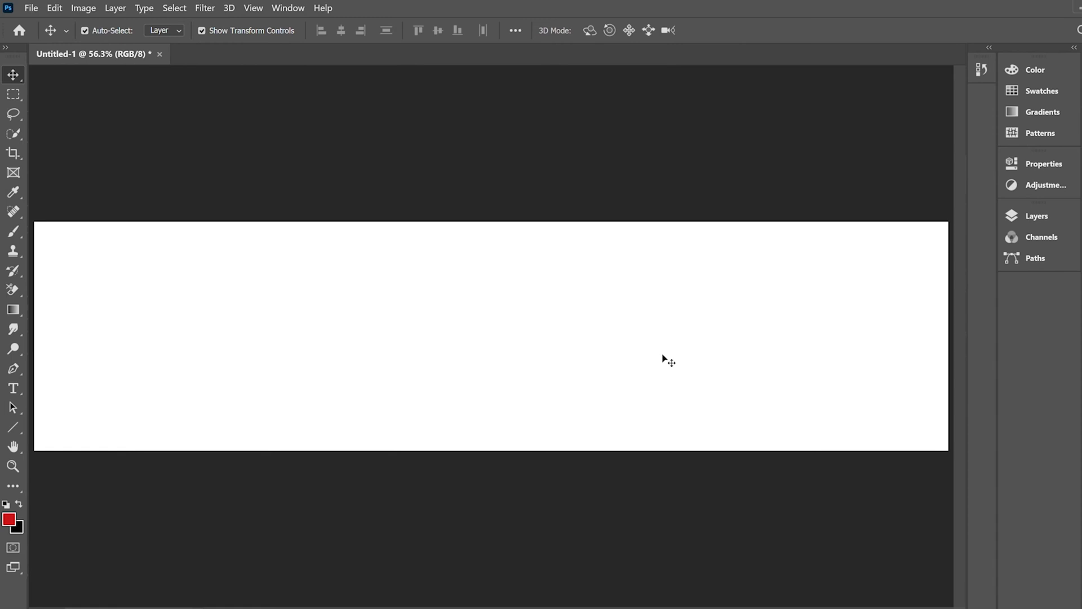
key("ctrl+0")
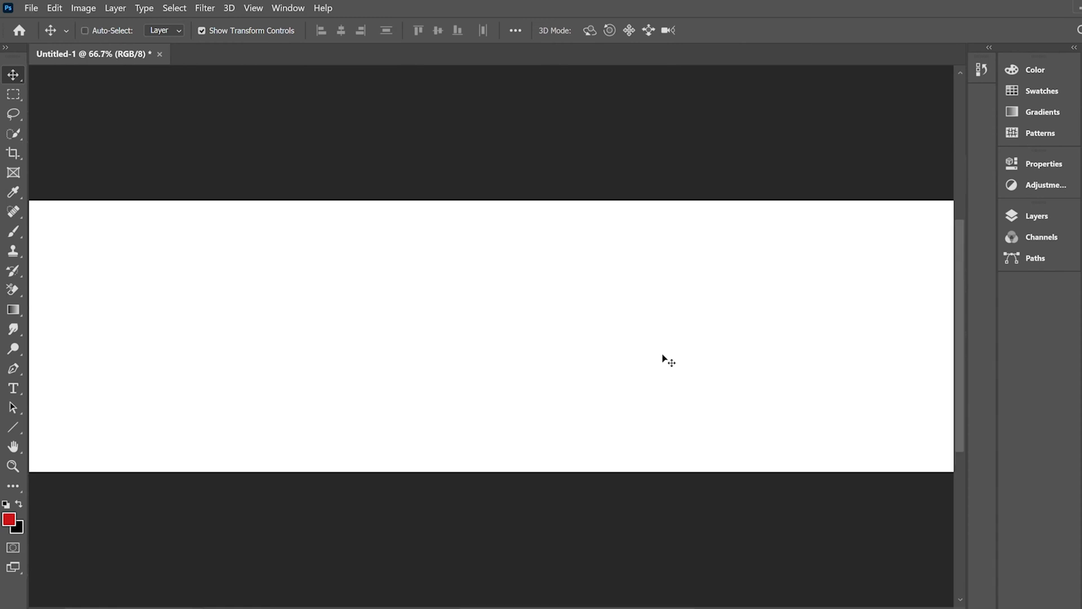
key("ctrl+minus")
key("ctrl+minus")
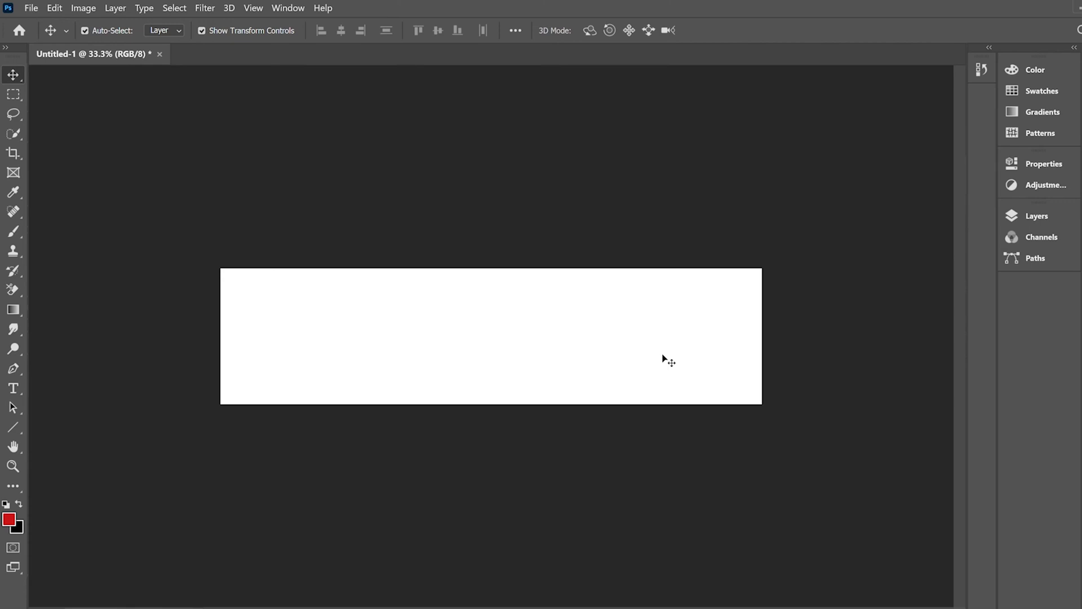
key("ctrl")
key("ctrl+0")
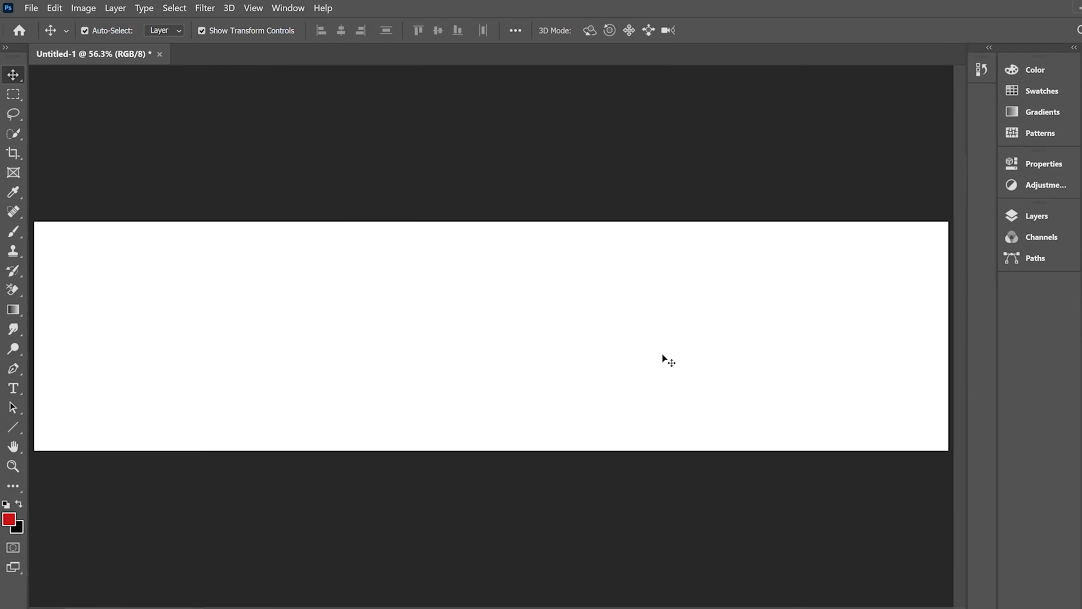
key("ctrl+minus")
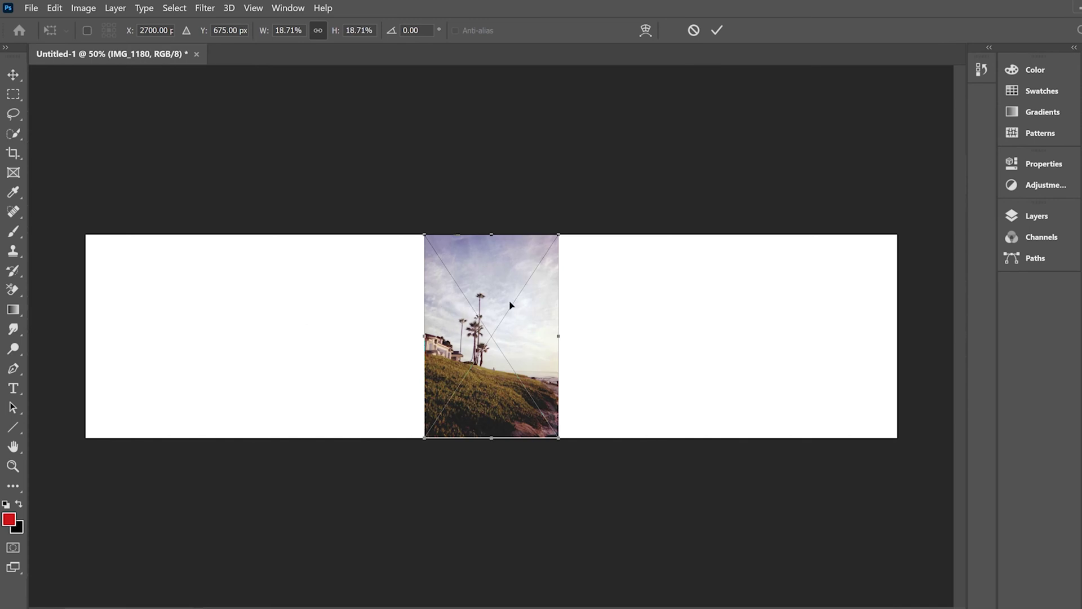
Step: Scale the palm-tree photo, move it to the canvas's left edge, and commit the placed photos
mouse_move(429, 237)
left_mouse_down()
mouse_move(449, 265)
mouse_move(425, 238)
mouse_move(420, 245)
left_mouse_up()
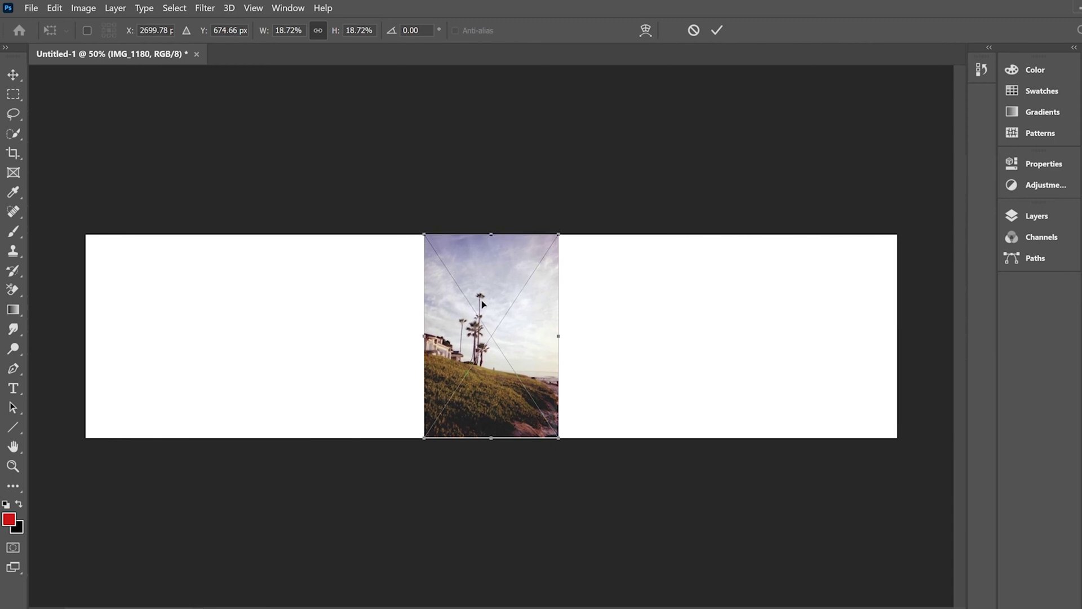
left_click_drag(482, 305, 166, 306)
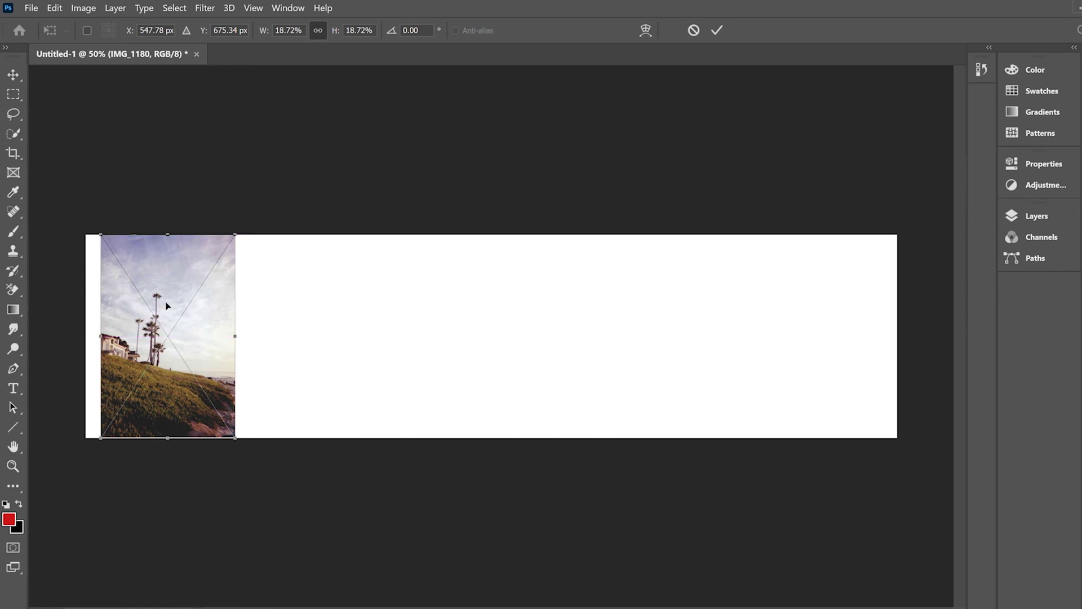
left_click(715, 30)
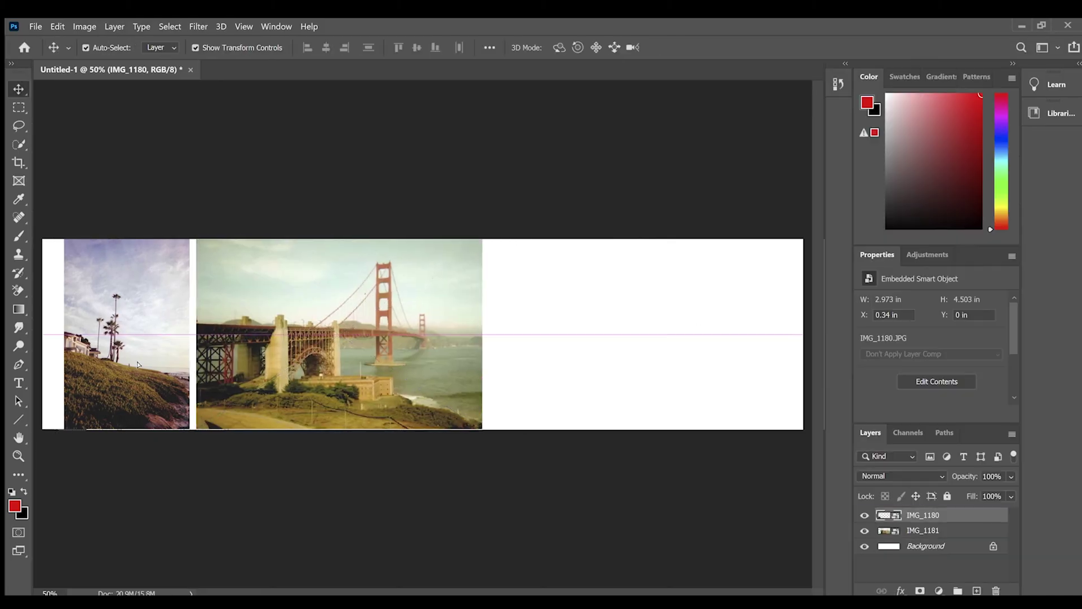
key("Return")
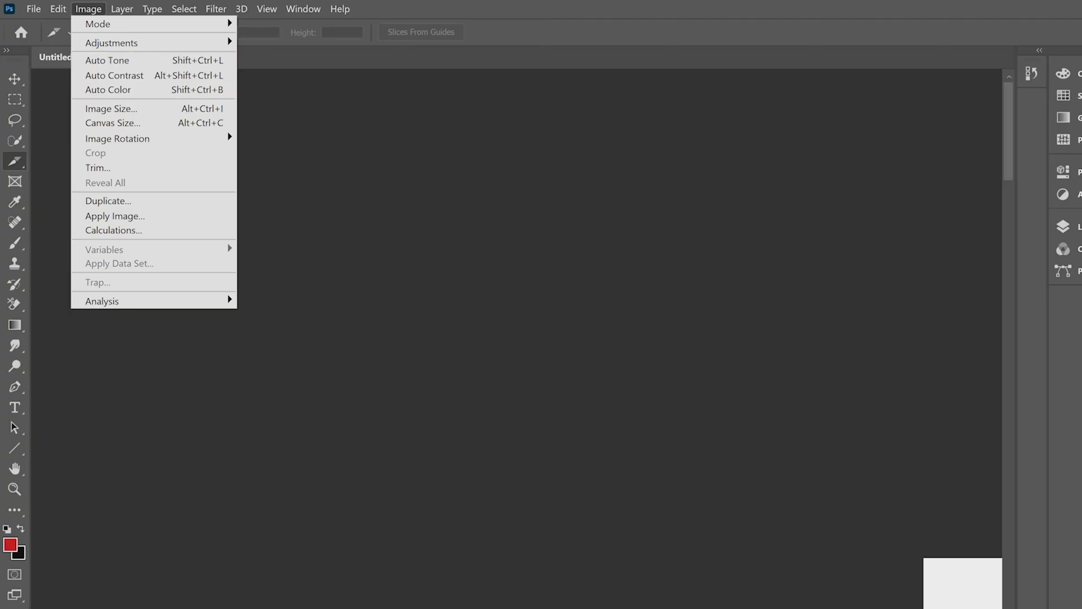
Step: Change the canvas width from 5400 to 4320 pixels in Image Size
left_click(111, 108)
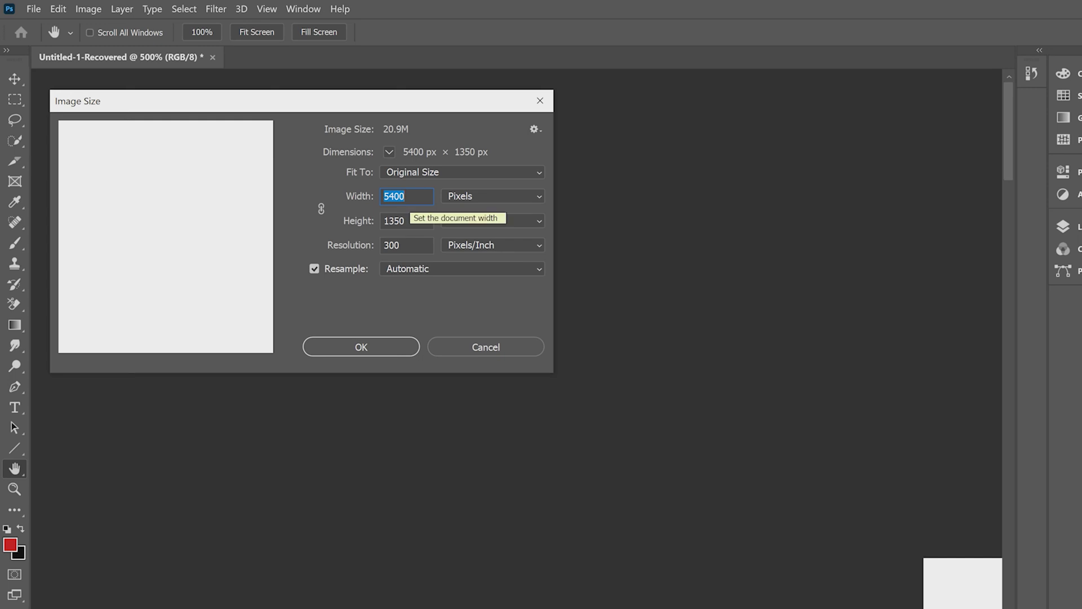
type("4320")
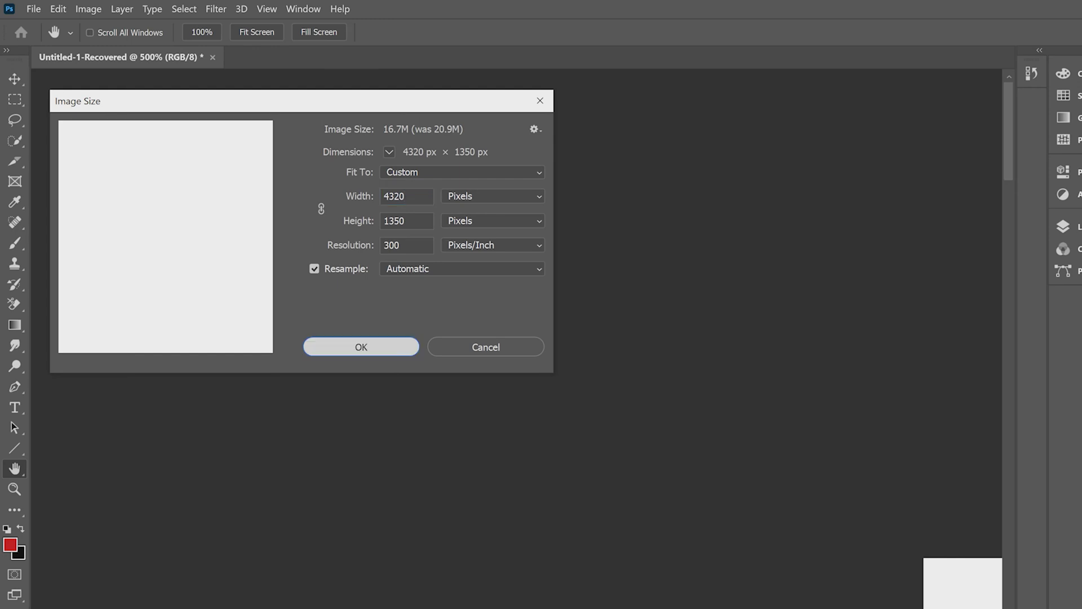
key("Return")
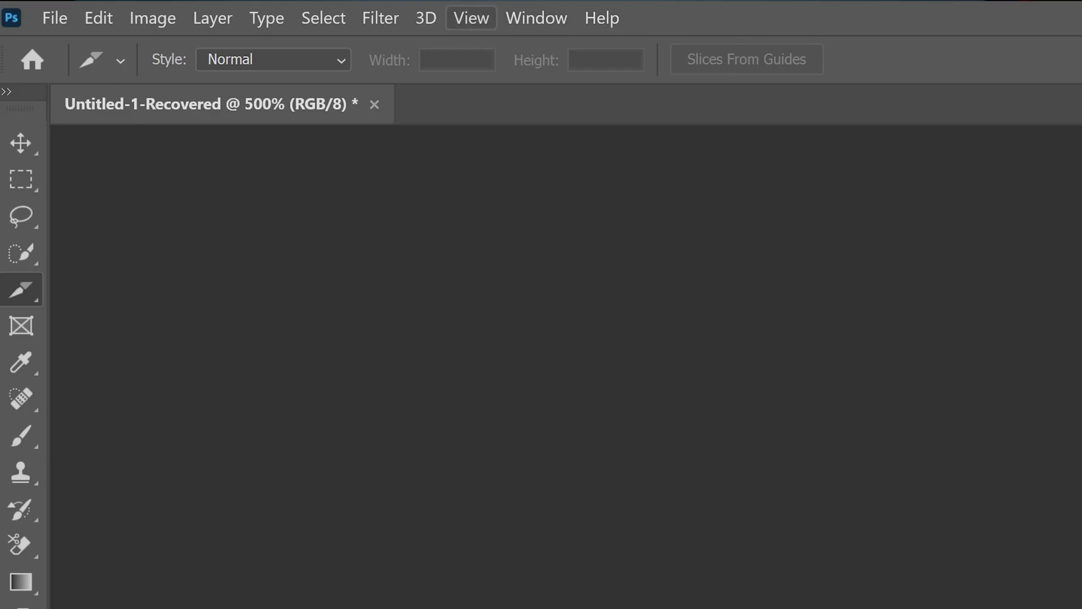
Step: Add a New Guide Layout with 4 columns across the collage canvas
left_click(471, 18)
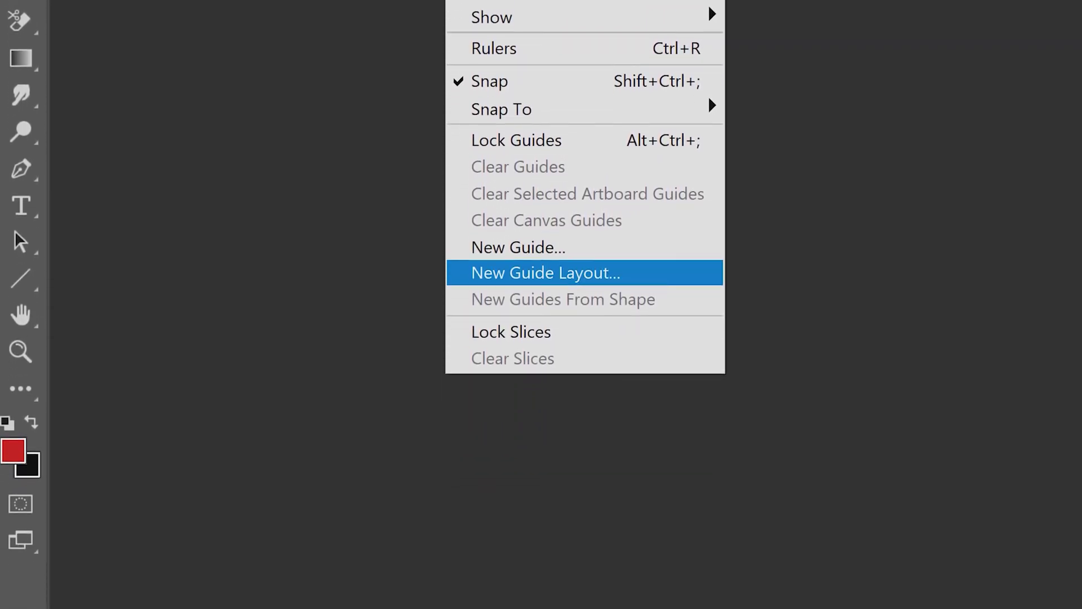
left_click(545, 272)
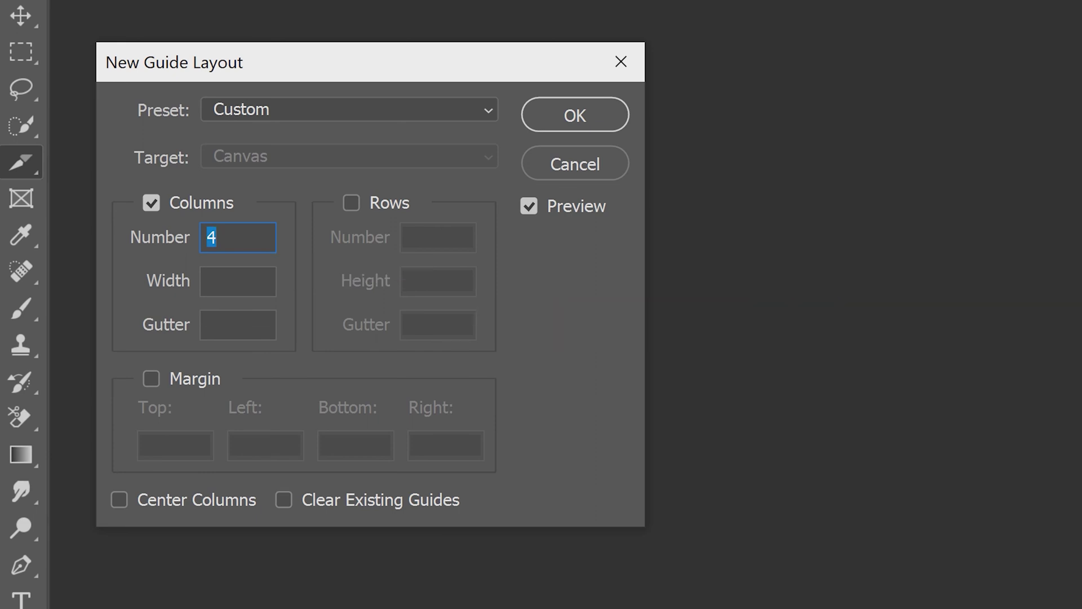
key("Return")
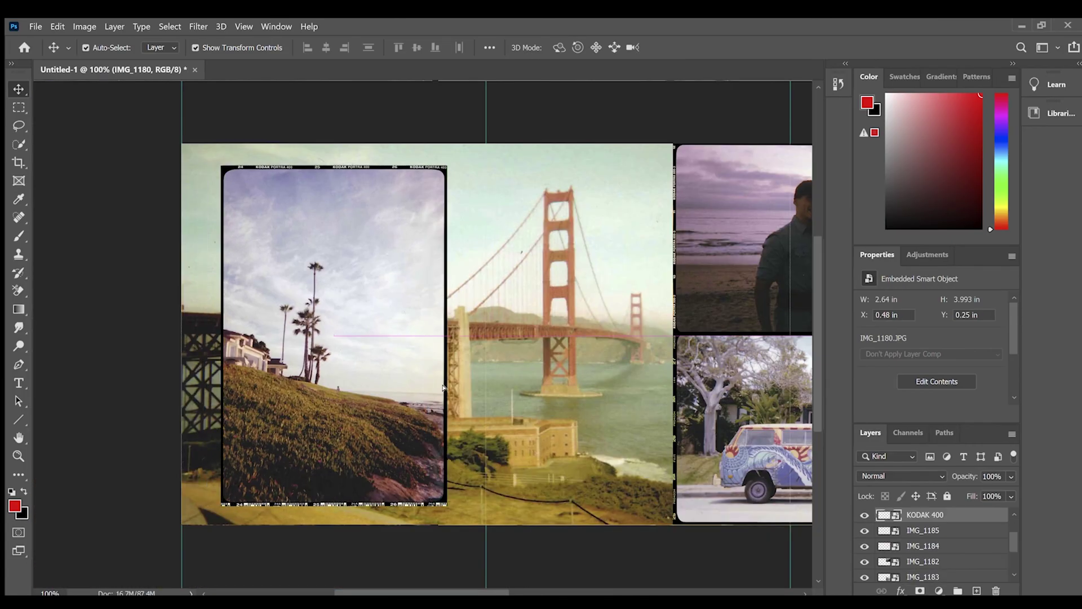
key("ctrl+plus")
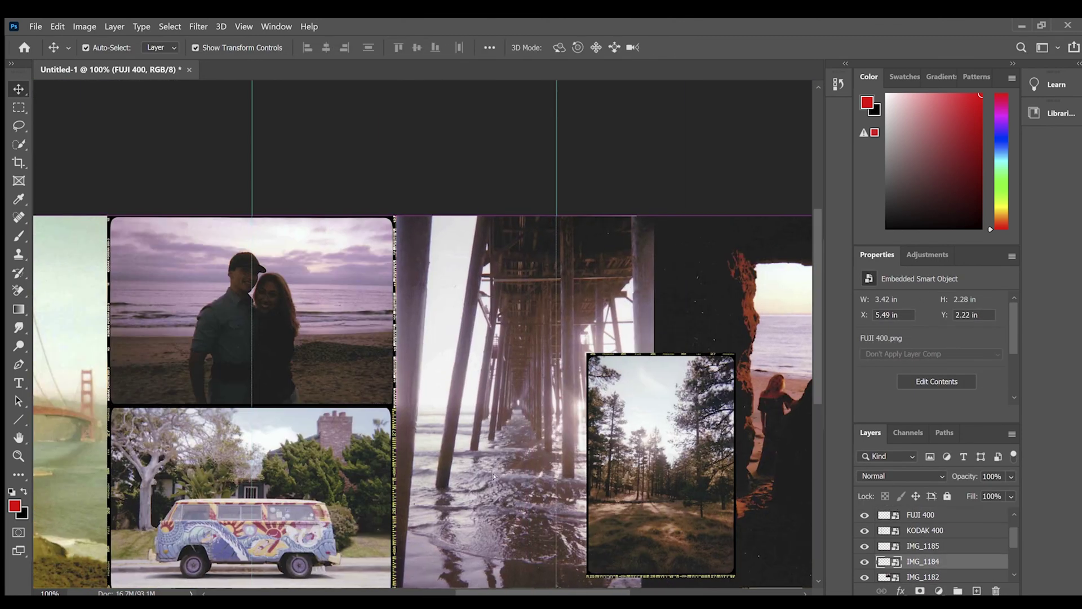
Step: Move layer IMG_1184 below IMG_1183, select the pier photo, and free-transform the forest photo
left_click_drag(922, 546, 922, 568)
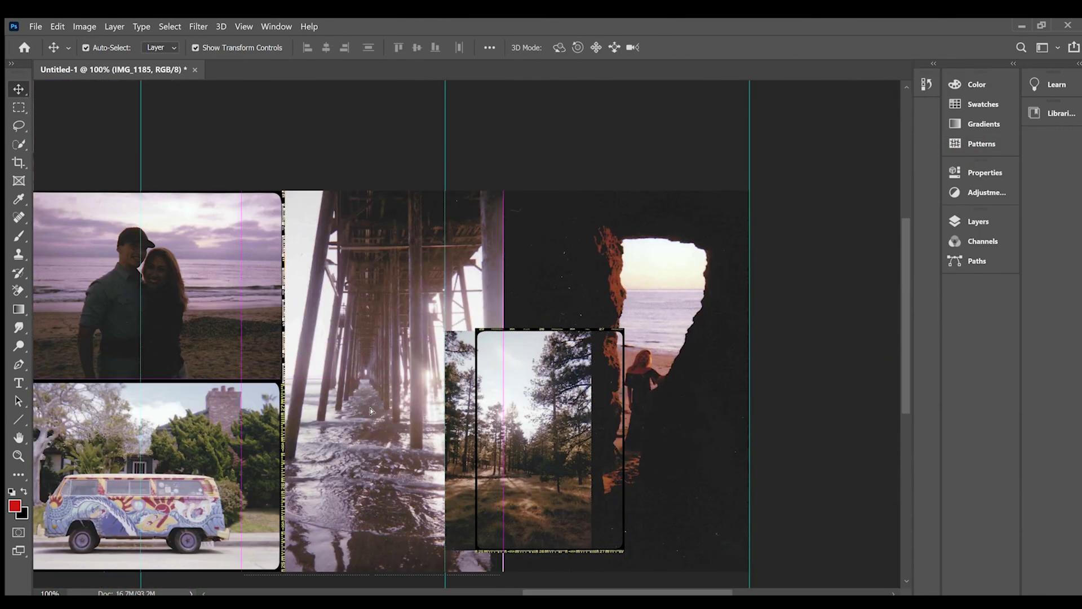
left_click(371, 411)
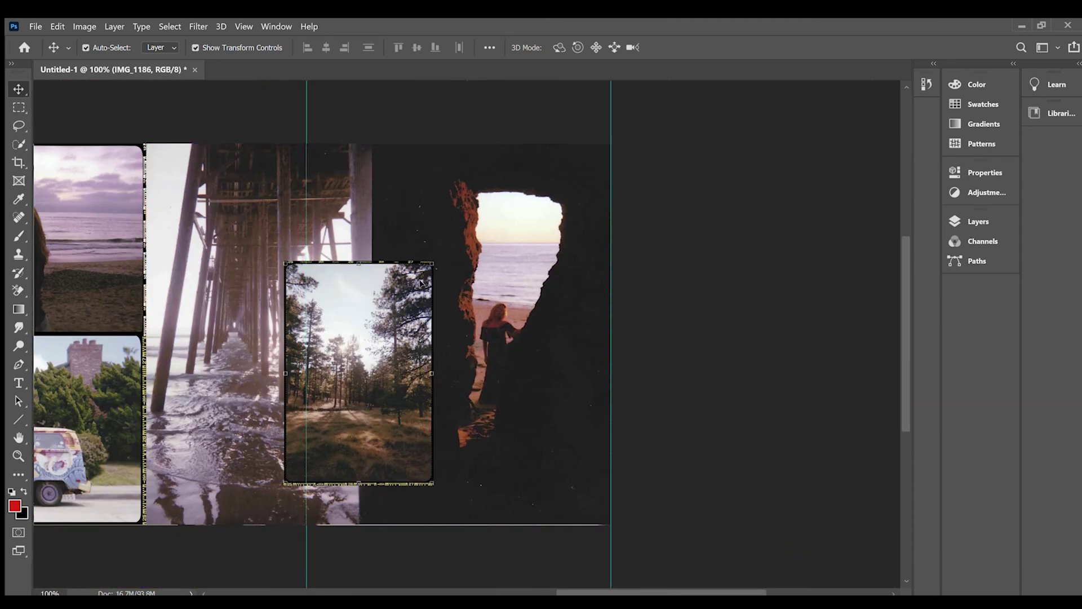
key("ctrl+t")
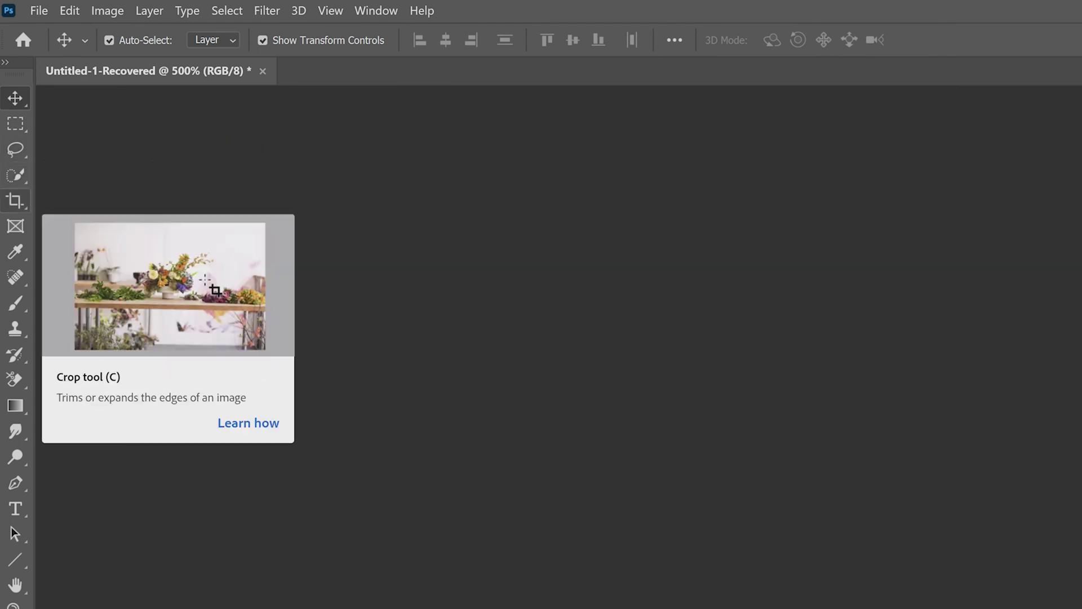
Step: Use the Slice tool's Slices From Guides to cut the collage along the guides
left_click(15, 201)
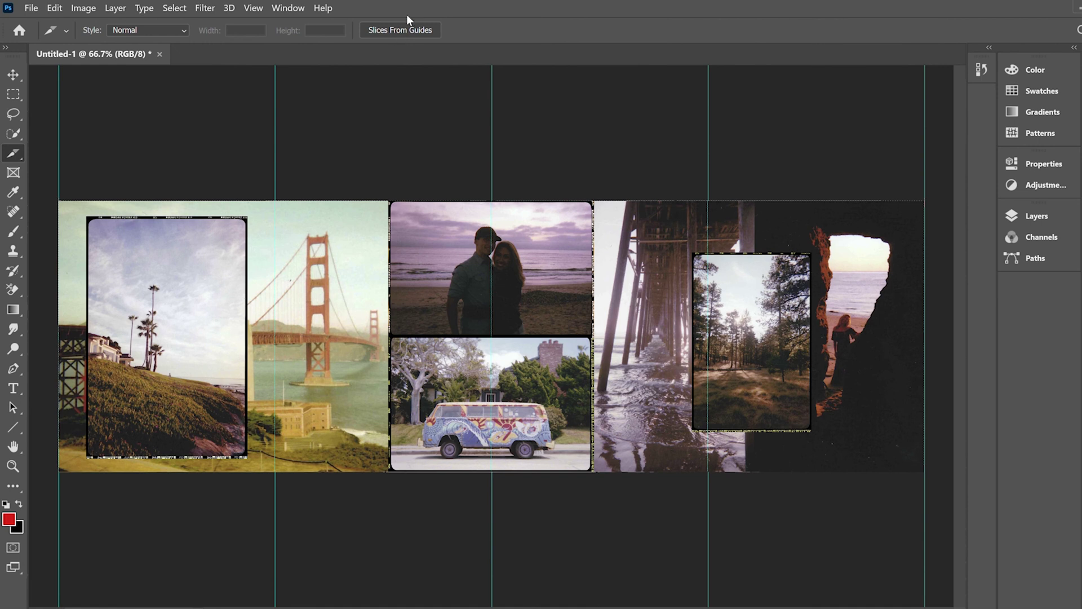
left_click(394, 29)
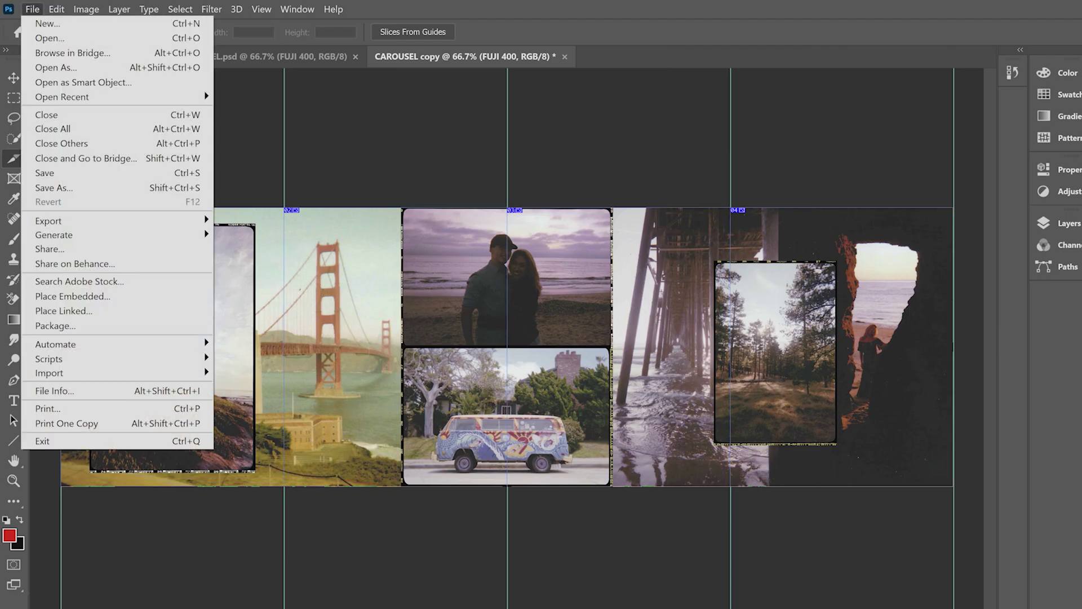
Step: In Save for Web (Legacy), export as JPEG at Maximum quality 100 and proceed to saving
mouse_move(50, 220)
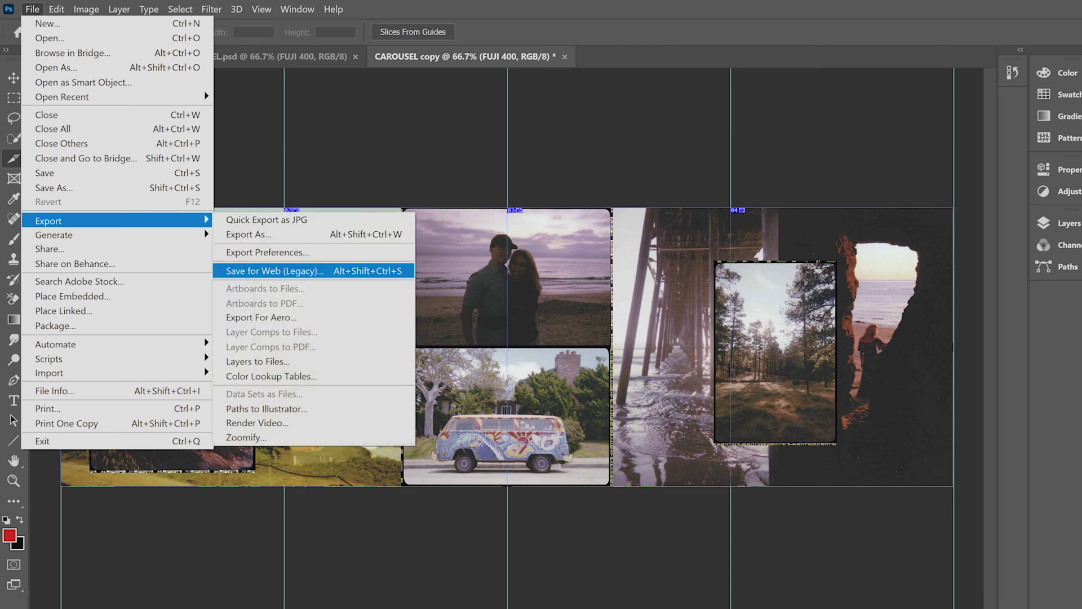
left_click(274, 271)
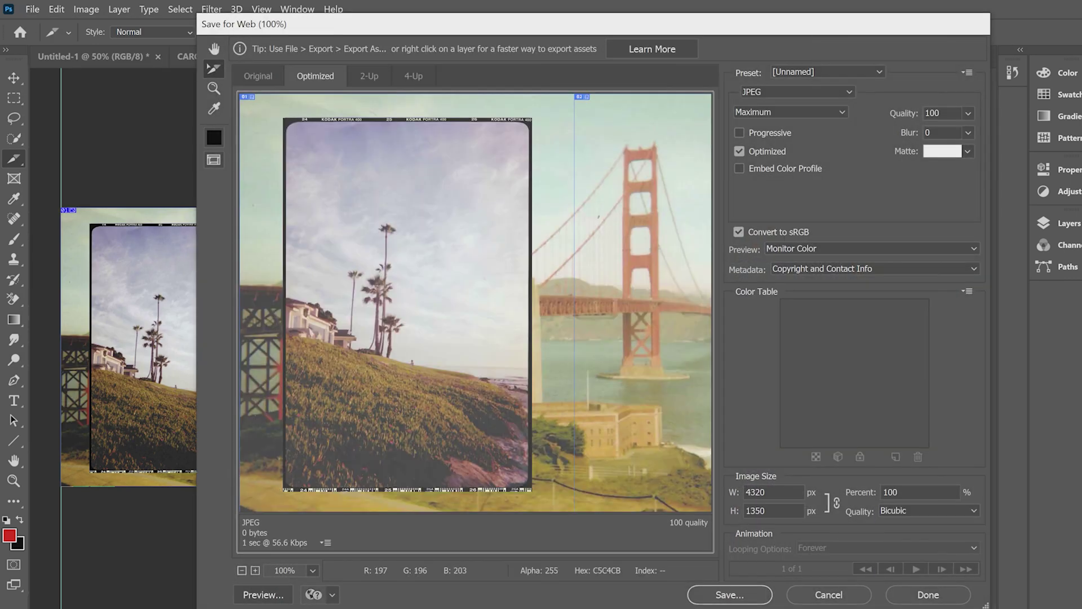
left_click(795, 92)
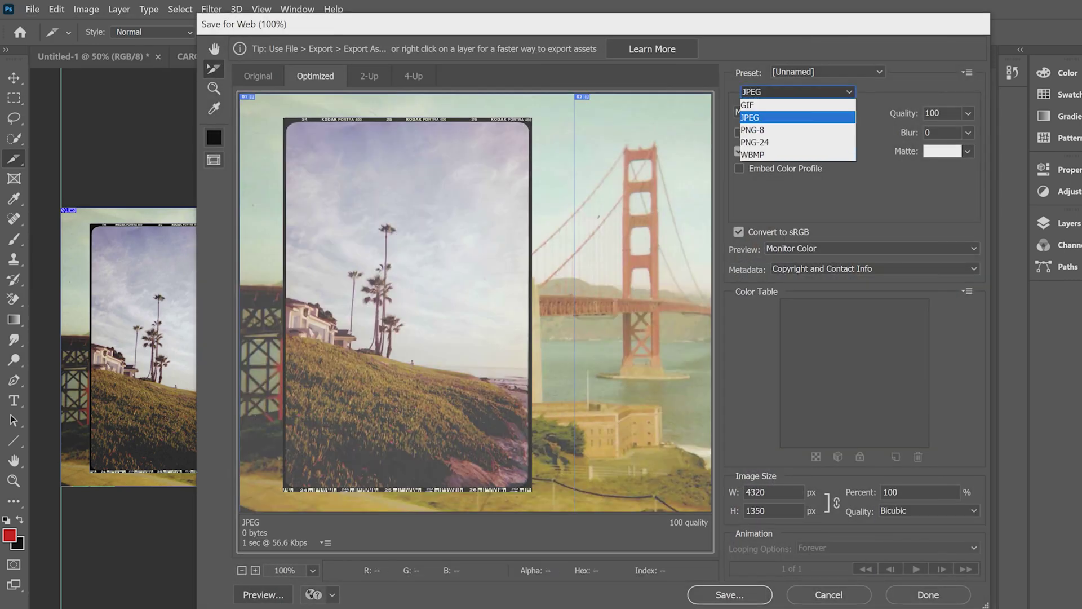
key("Return")
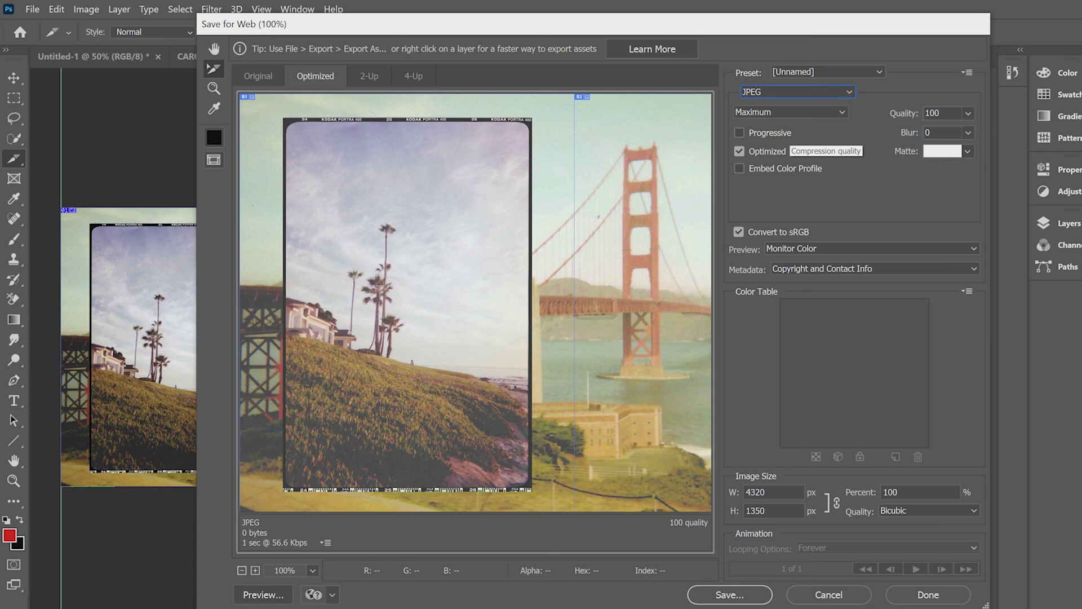
left_click(789, 112)
key("Return")
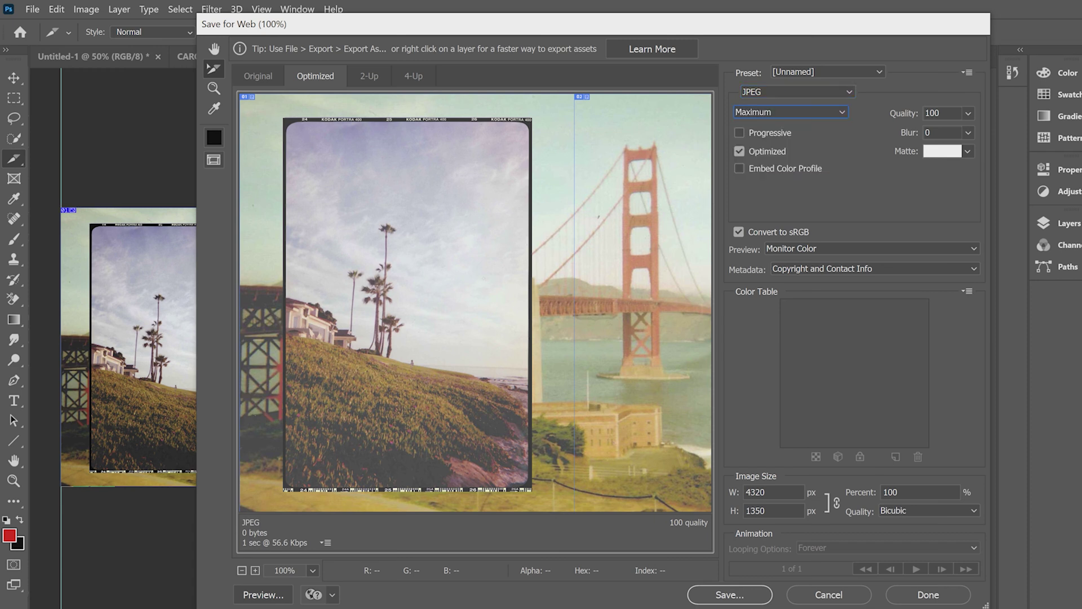
left_click(968, 112)
key("Return")
key("Return")
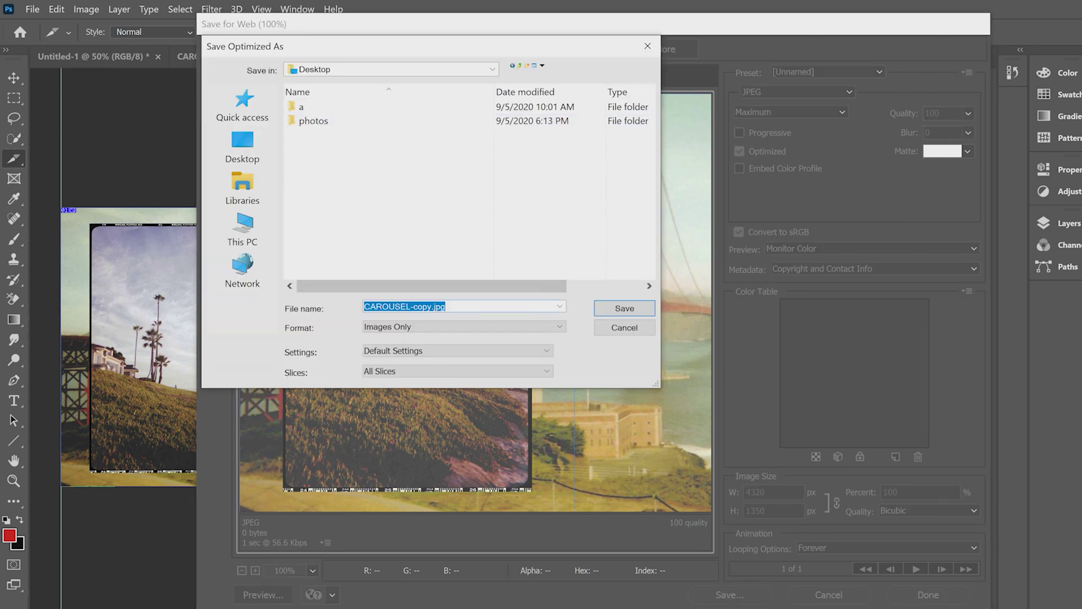
Step: Clear the suggested file name and create a new desktop folder named IG CAROUSEL
key("BackSpace")
type(".jpg")
right_click(399, 200)
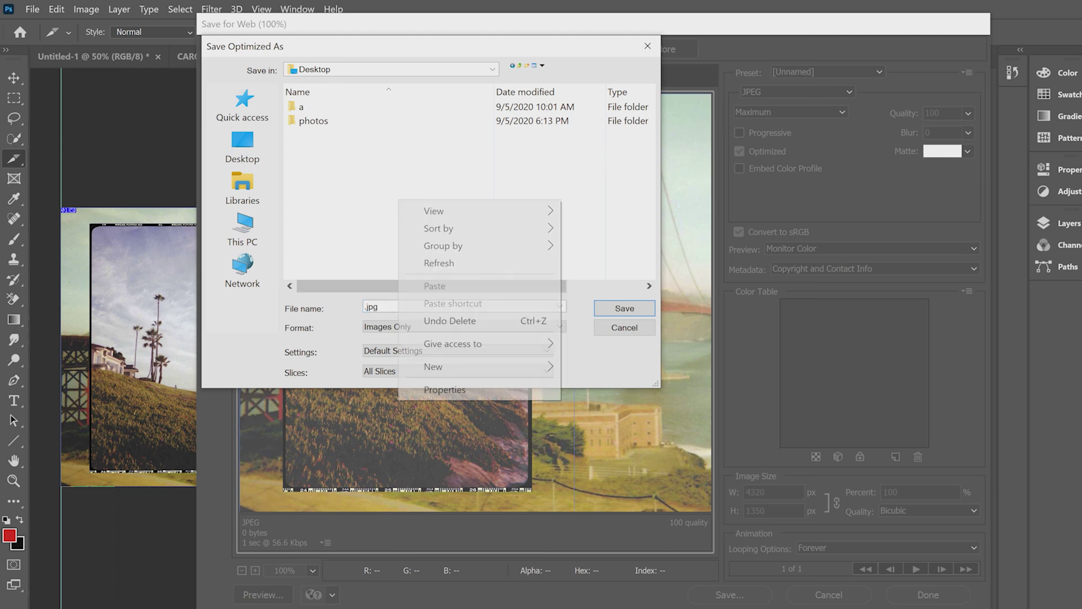
mouse_move(479, 366)
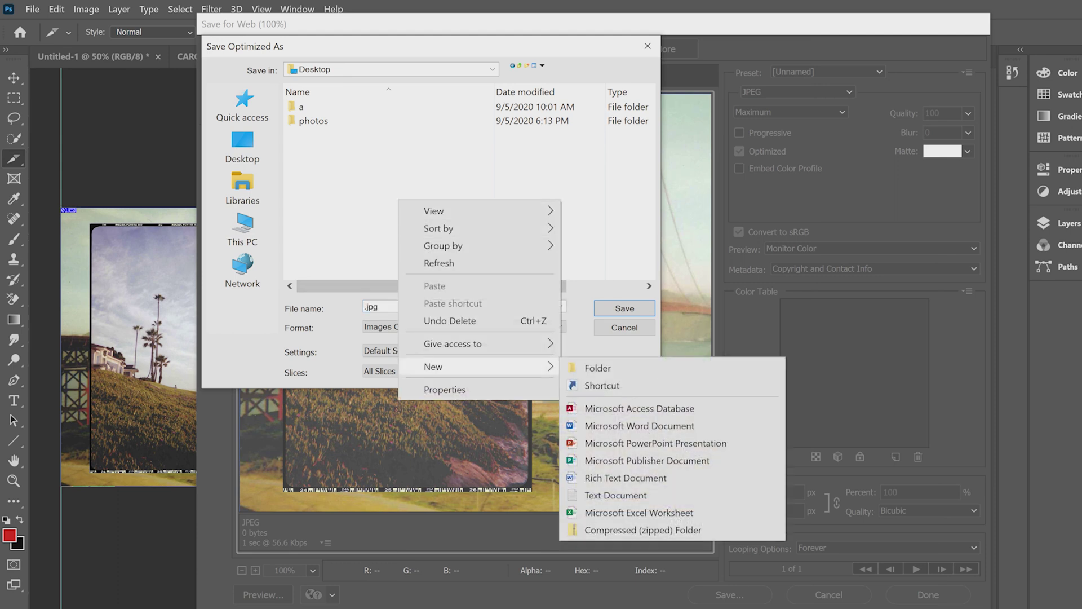
left_click(597, 367)
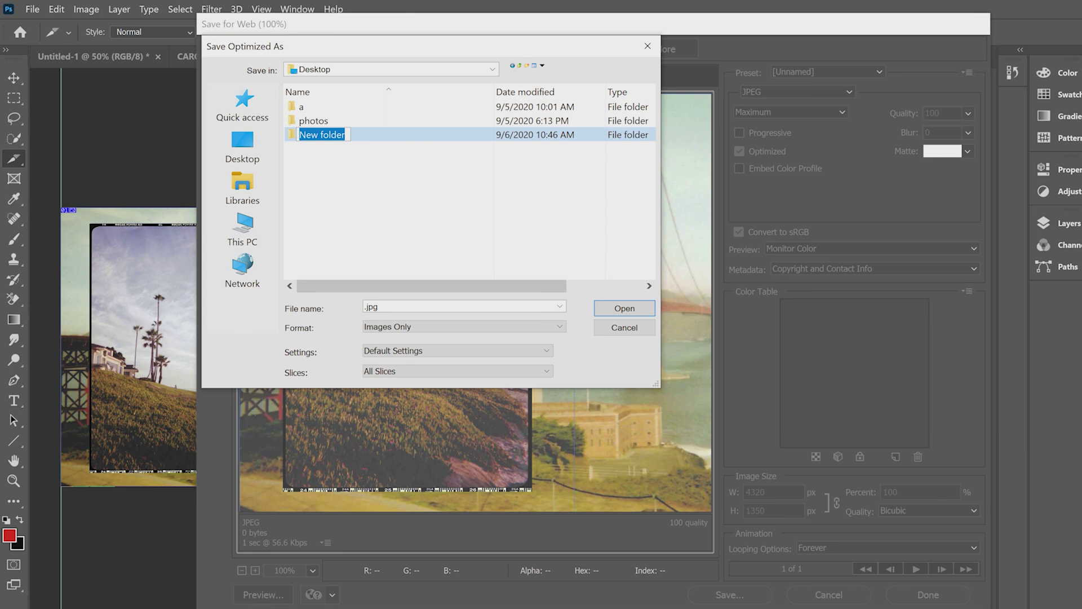
type("IG")
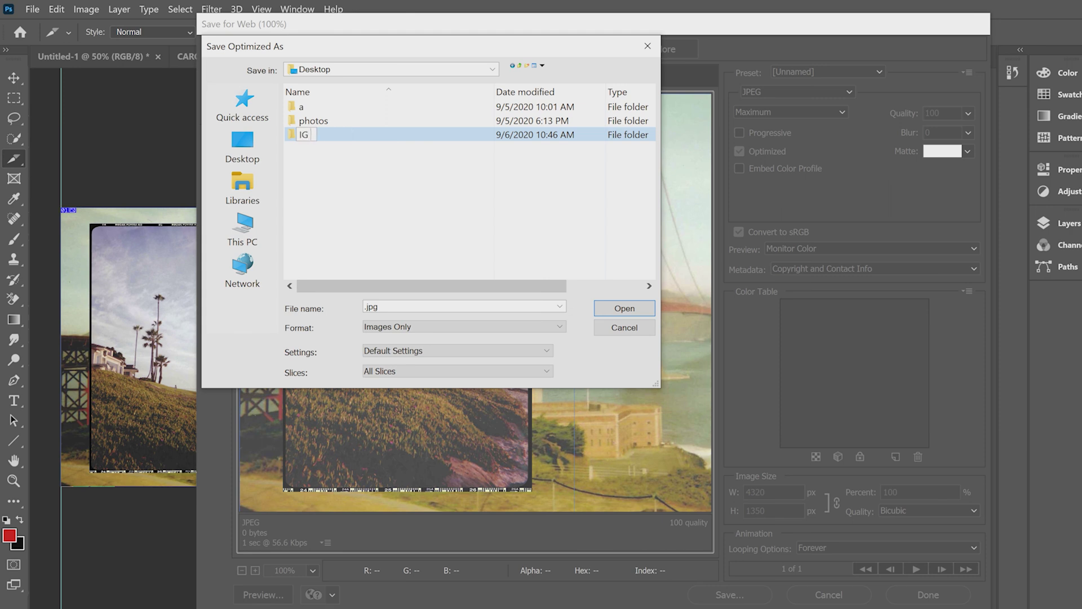
type(" CAROUSEL")
key("Return")
Step: Save the sliced export into IG CAROUSEL as FILM DUMP 1
key("Return")
type("FILM")
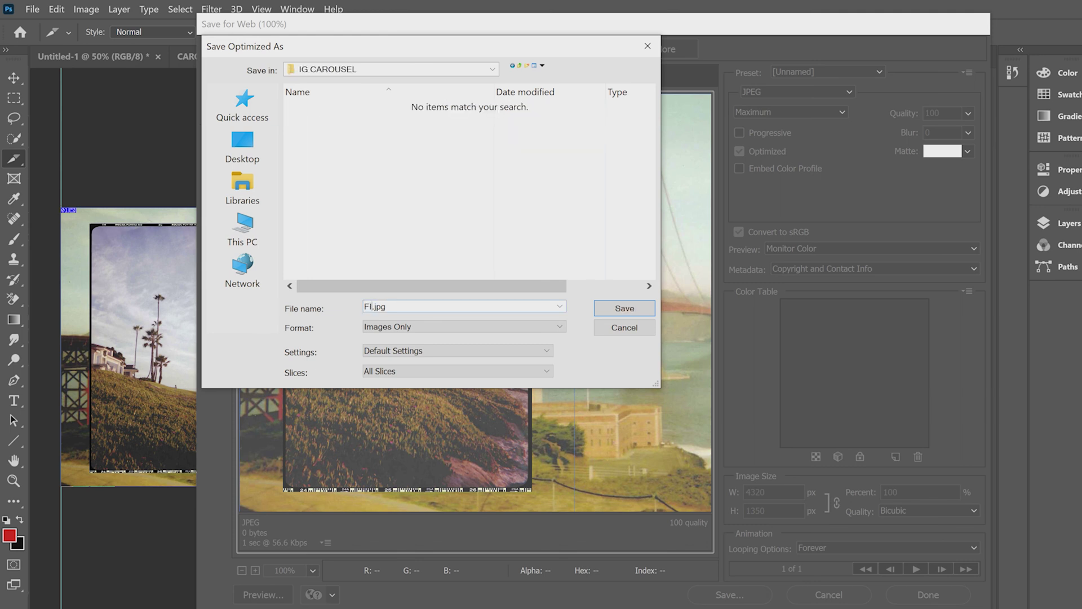
type(" DUMP")
type("1")
key("Return")
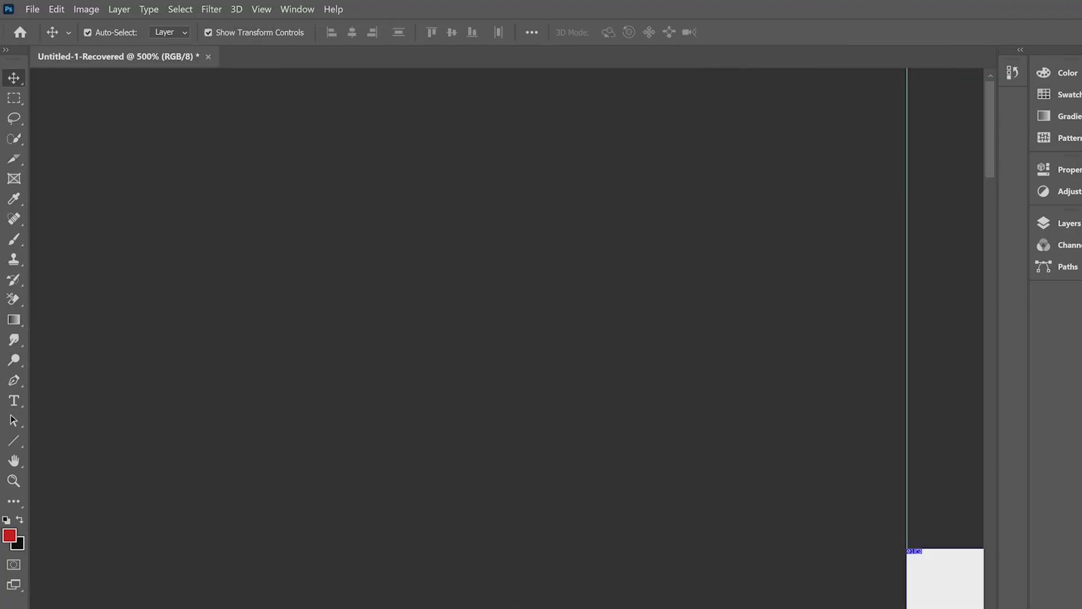
Step: In File Explorer, open IG CAROUSEL > images and select the four FILM-DUMP-1 slices
left_click(513, 577)
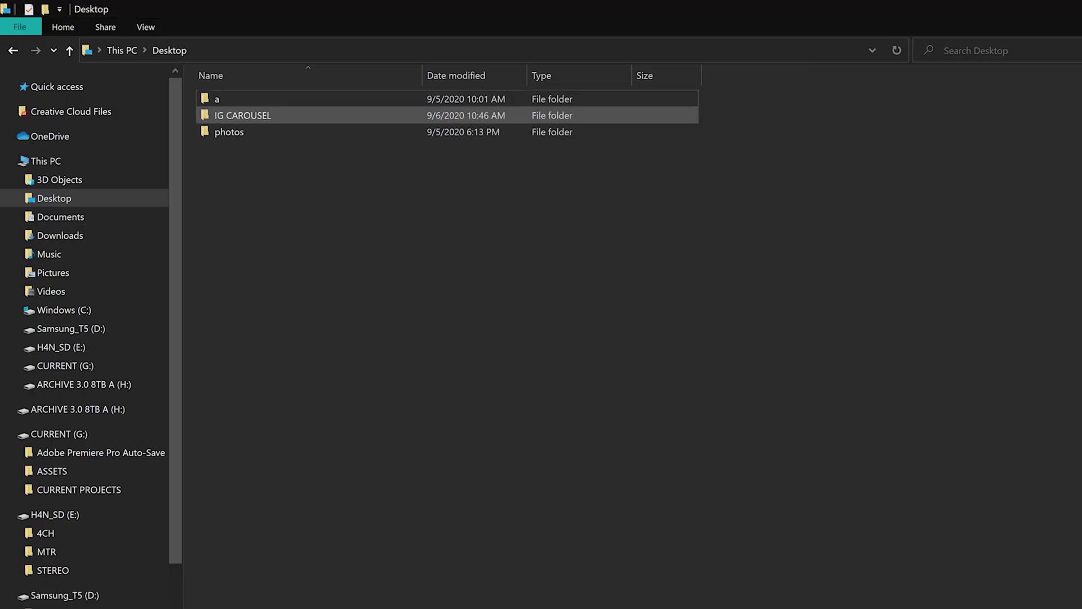
double_click(242, 115)
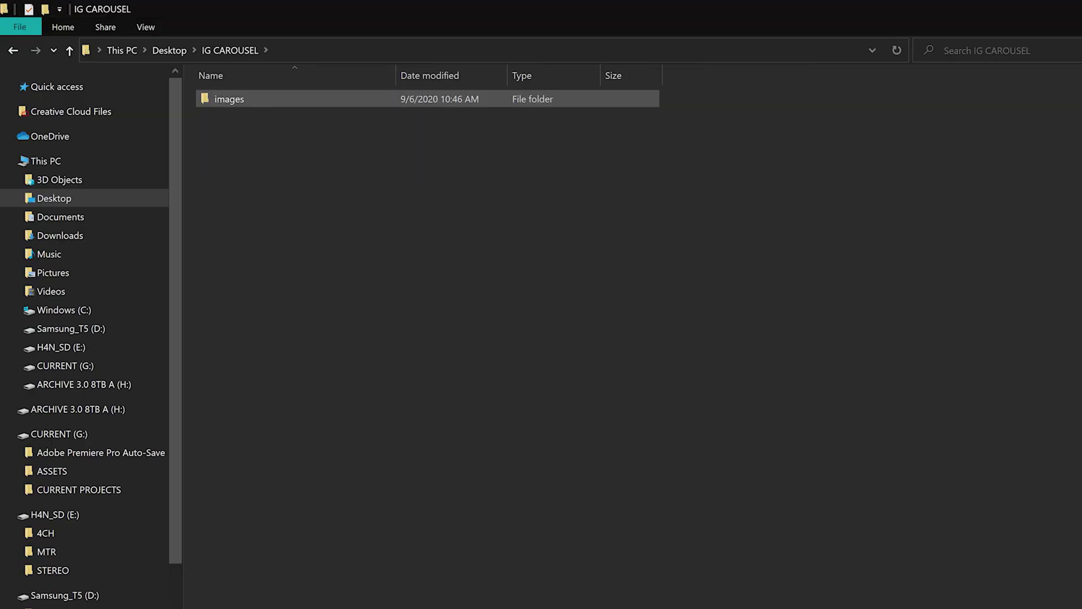
double_click(229, 99)
left_click_drag(198, 372, 626, 214)
Step: Open FILM-DUMP-1_01 in Photos and advance to FILM-DUMP-1_03, the pier and van slice
double_click(208, 186)
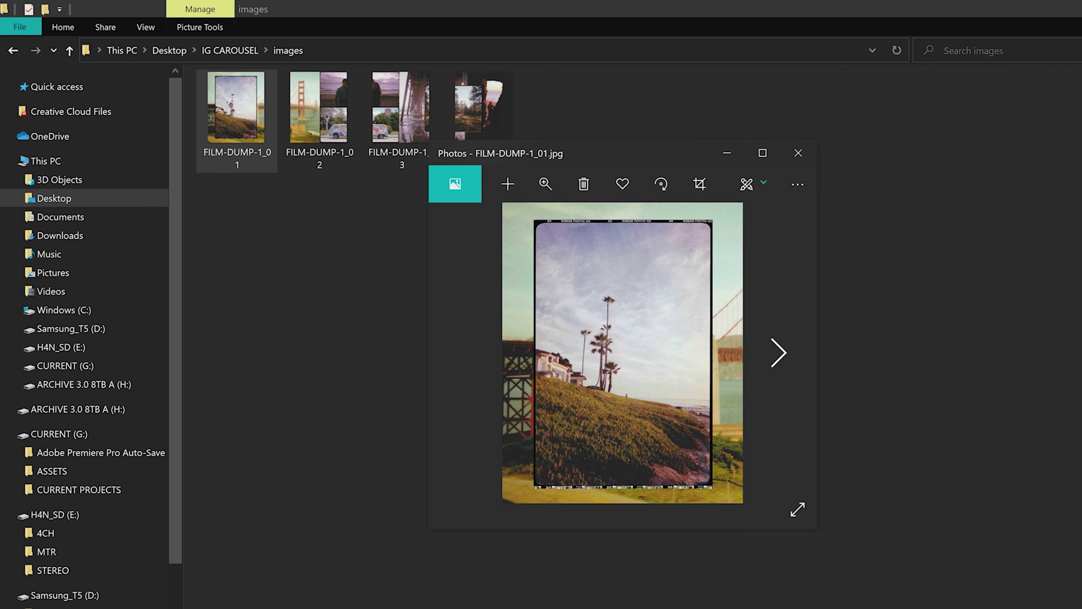
key("Right")
key("Right")
key("Right")
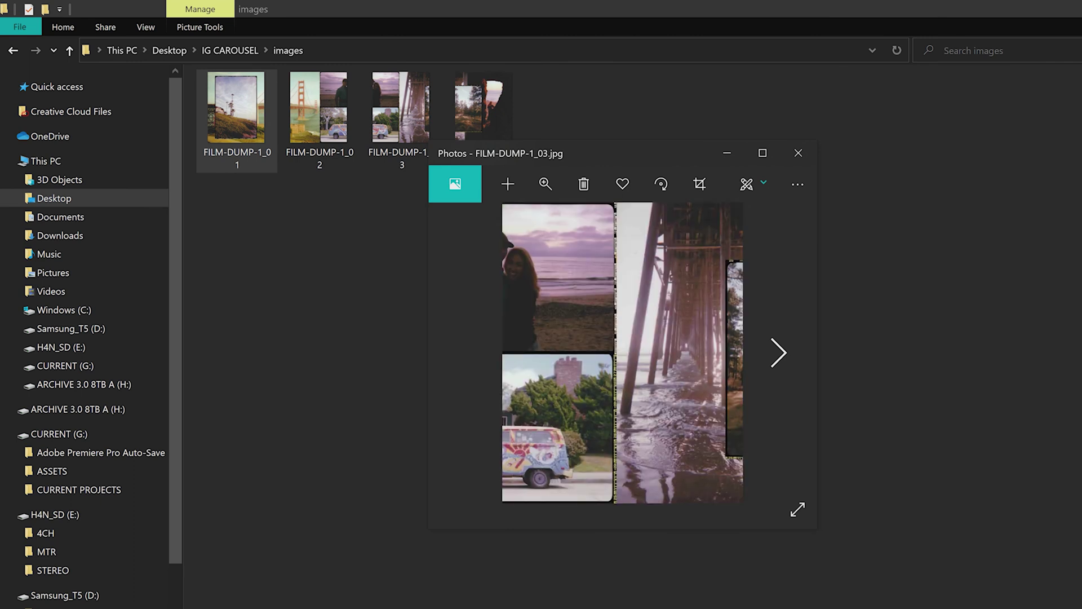